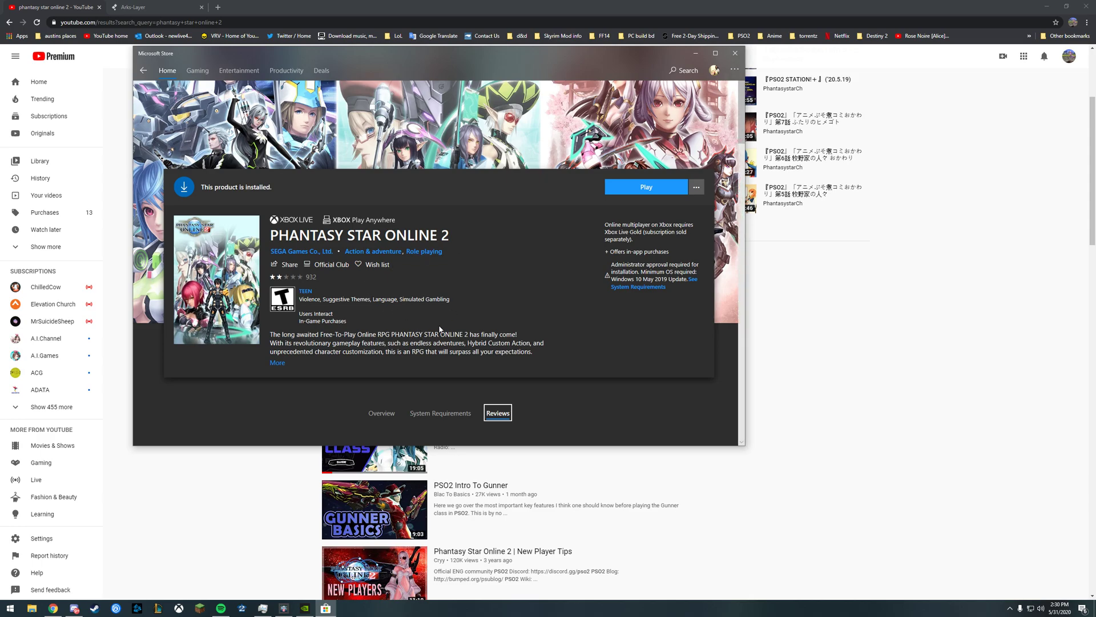
{"action": "scroll", "coordinate": [369, 292], "scroll_direction": "down", "scroll_amount": 3}
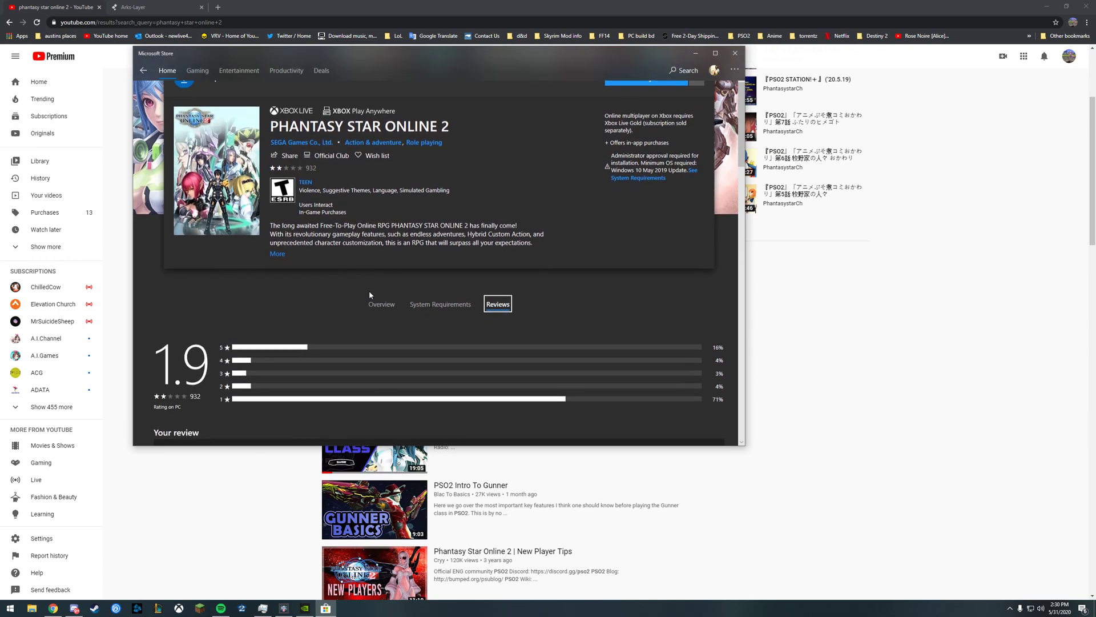
{"action": "scroll", "coordinate": [369, 294], "scroll_direction": "up", "scroll_amount": 1}
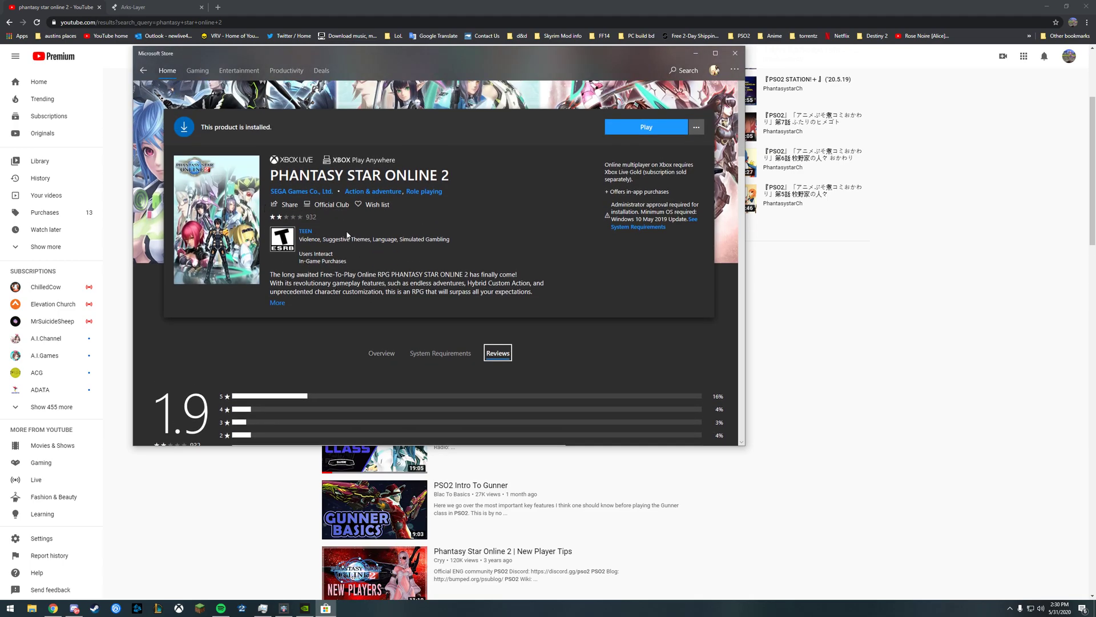
{"action": "scroll", "coordinate": [348, 235], "scroll_direction": "down", "scroll_amount": 5}
{"action": "scroll", "coordinate": [359, 223], "scroll_direction": "down", "scroll_amount": 5}
{"action": "scroll", "coordinate": [374, 213], "scroll_direction": "down", "scroll_amount": 2}
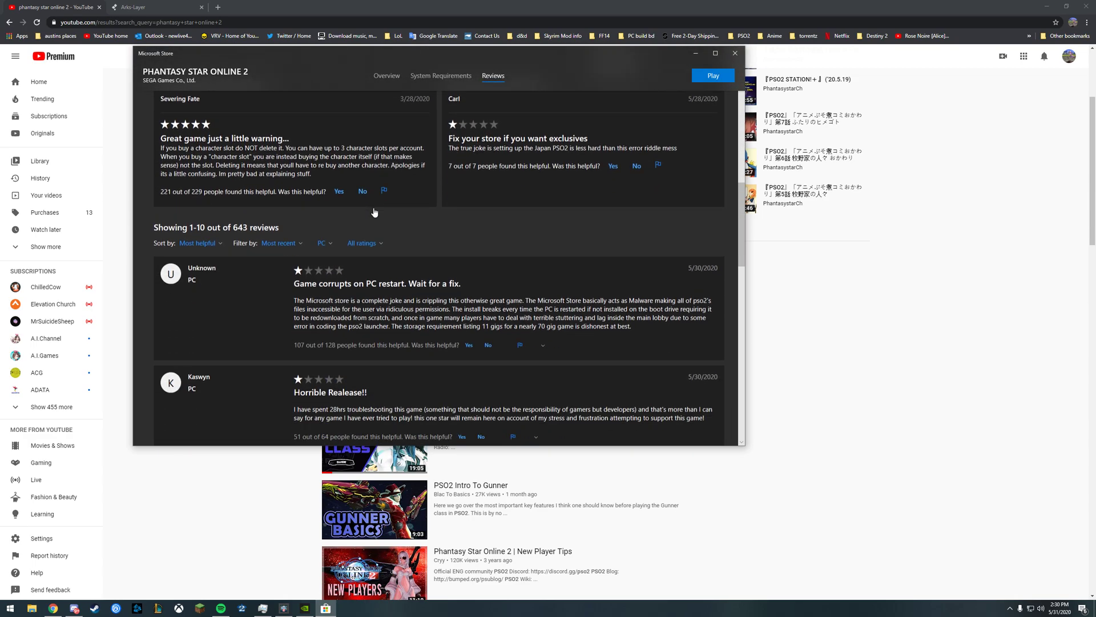
{"action": "scroll", "coordinate": [374, 213], "scroll_direction": "down", "scroll_amount": 3}
{"action": "scroll", "coordinate": [375, 213], "scroll_direction": "down", "scroll_amount": 2}
{"action": "scroll", "coordinate": [374, 213], "scroll_direction": "down", "scroll_amount": 3}
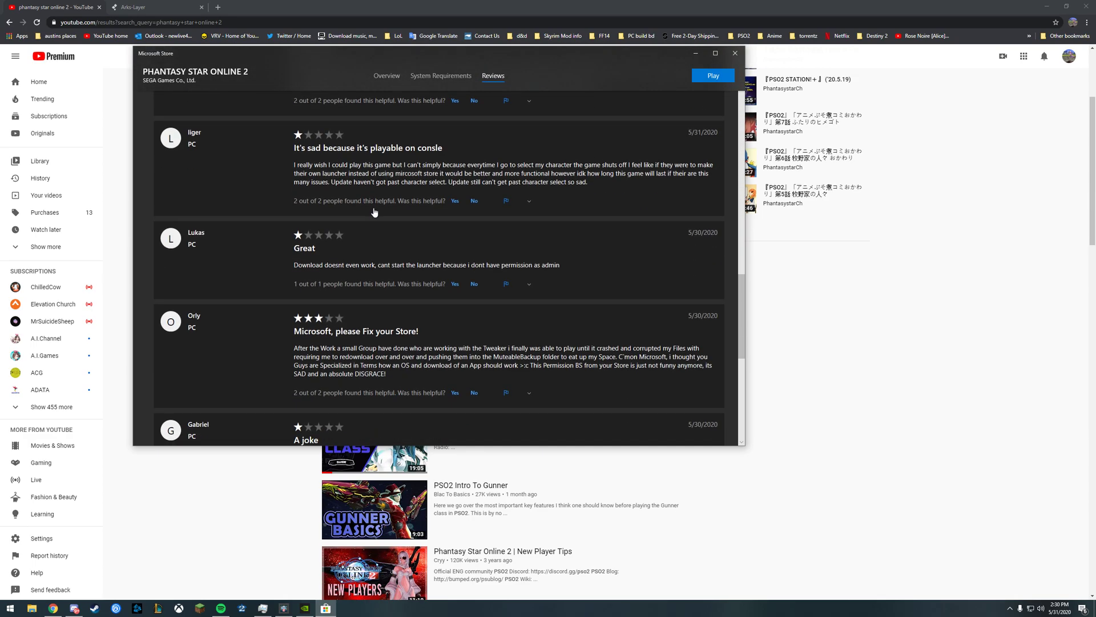
{"action": "scroll", "coordinate": [374, 213], "scroll_direction": "up", "scroll_amount": 3}
{"action": "scroll", "coordinate": [391, 205], "scroll_direction": "up", "scroll_amount": 5}
{"action": "scroll", "coordinate": [393, 205], "scroll_direction": "up", "scroll_amount": 5}
{"action": "scroll", "coordinate": [394, 205], "scroll_direction": "up", "scroll_amount": 6}
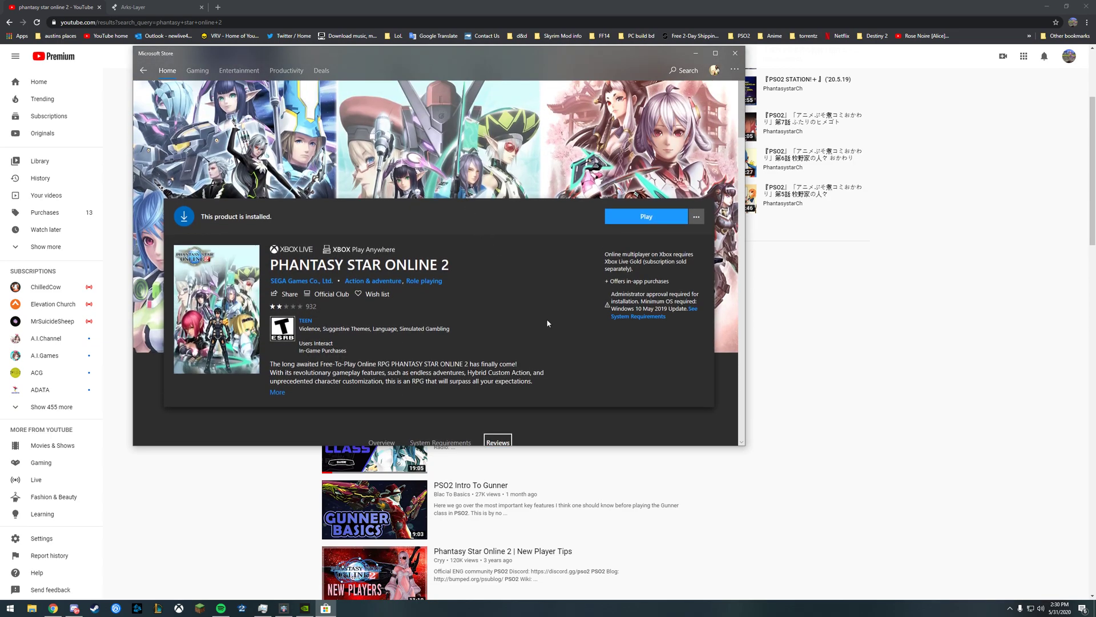
{"action": "scroll", "coordinate": [547, 319], "scroll_direction": "down", "scroll_amount": 2}
{"action": "scroll", "coordinate": [538, 289], "scroll_direction": "down", "scroll_amount": 2}
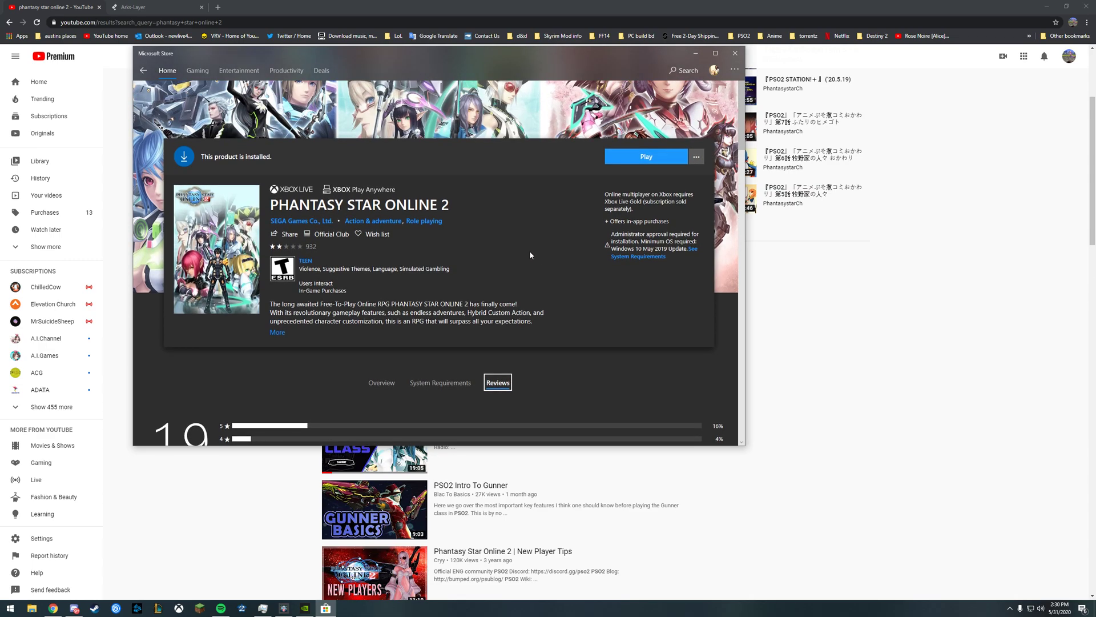
{"action": "scroll", "coordinate": [530, 250], "scroll_direction": "up", "scroll_amount": 2}
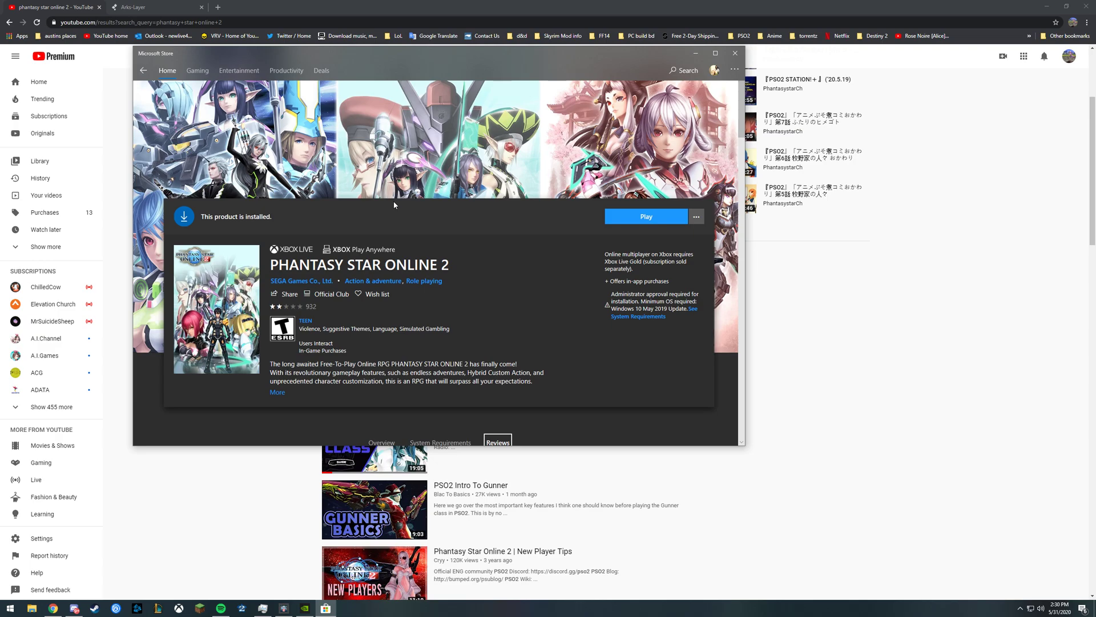
{"action": "scroll", "coordinate": [497, 236], "scroll_direction": "down", "scroll_amount": 1}
{"action": "scroll", "coordinate": [500, 234], "scroll_direction": "up", "scroll_amount": 1}
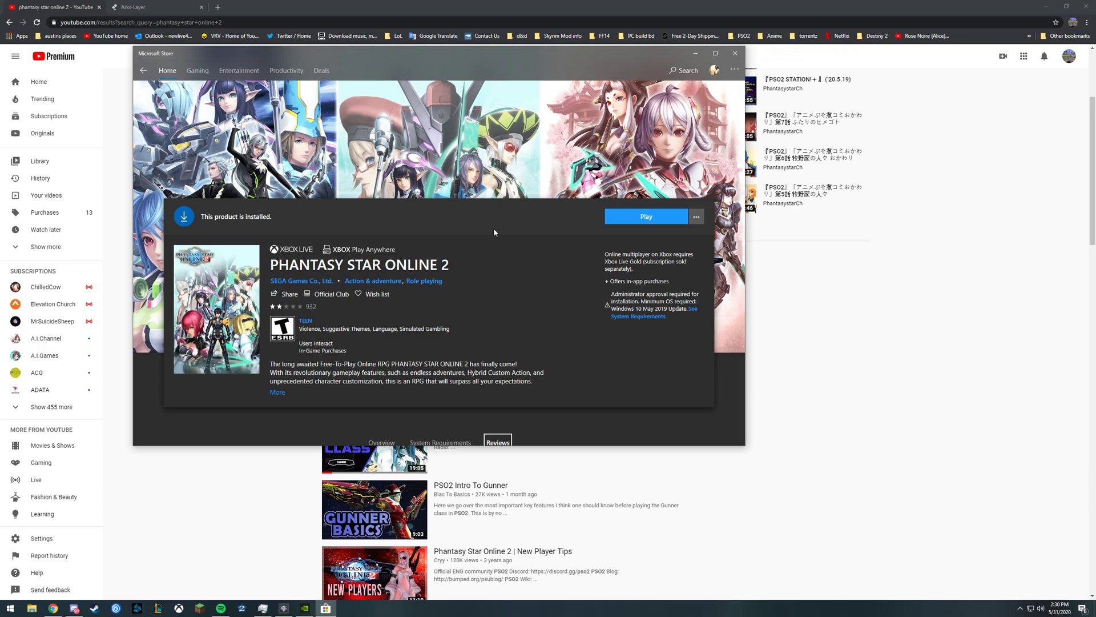
{"action": "scroll", "coordinate": [492, 229], "scroll_direction": "down", "scroll_amount": 3}
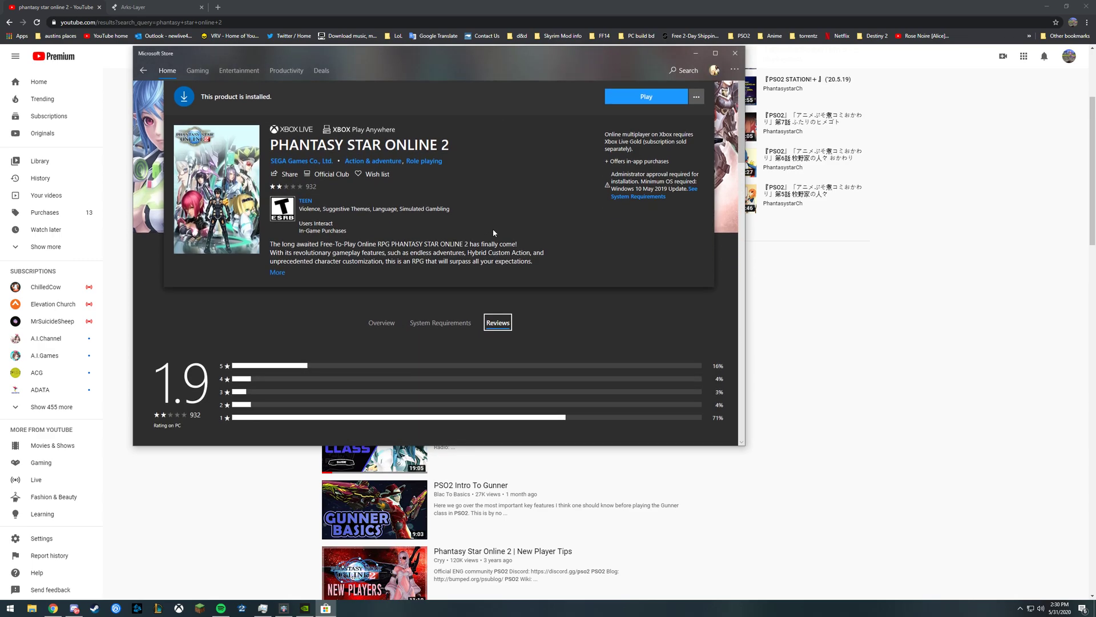
{"action": "scroll", "coordinate": [492, 229], "scroll_direction": "up", "scroll_amount": 4}
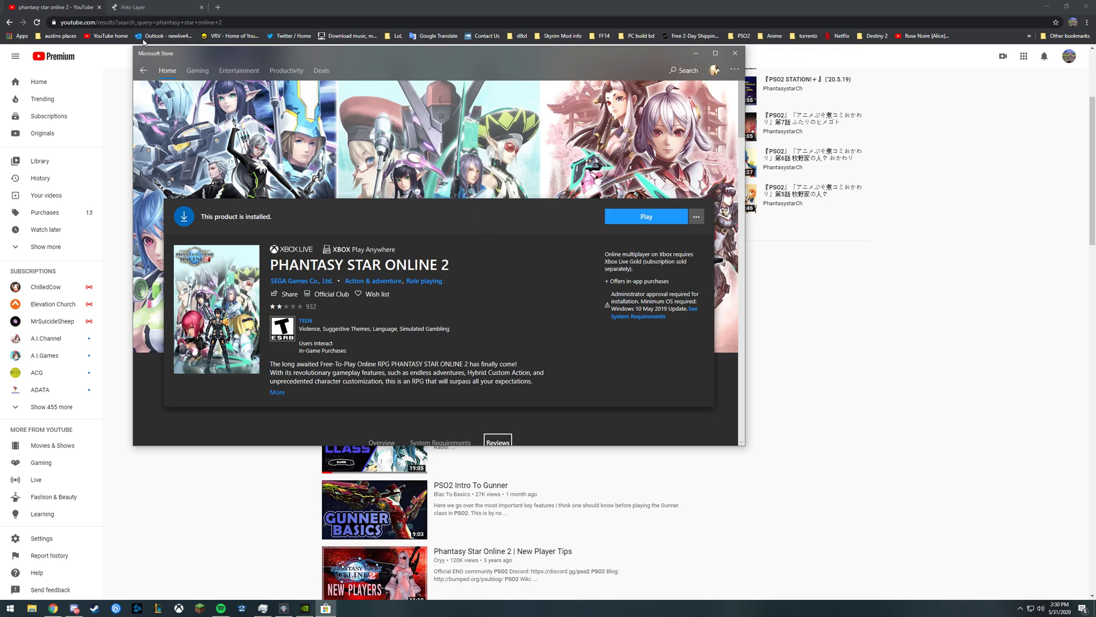
Show the Arks-Layer PSO2 Tweaker page, then launch the Tweaker with administrator approval
{"action": "left_click", "coordinate": [142, 5]}
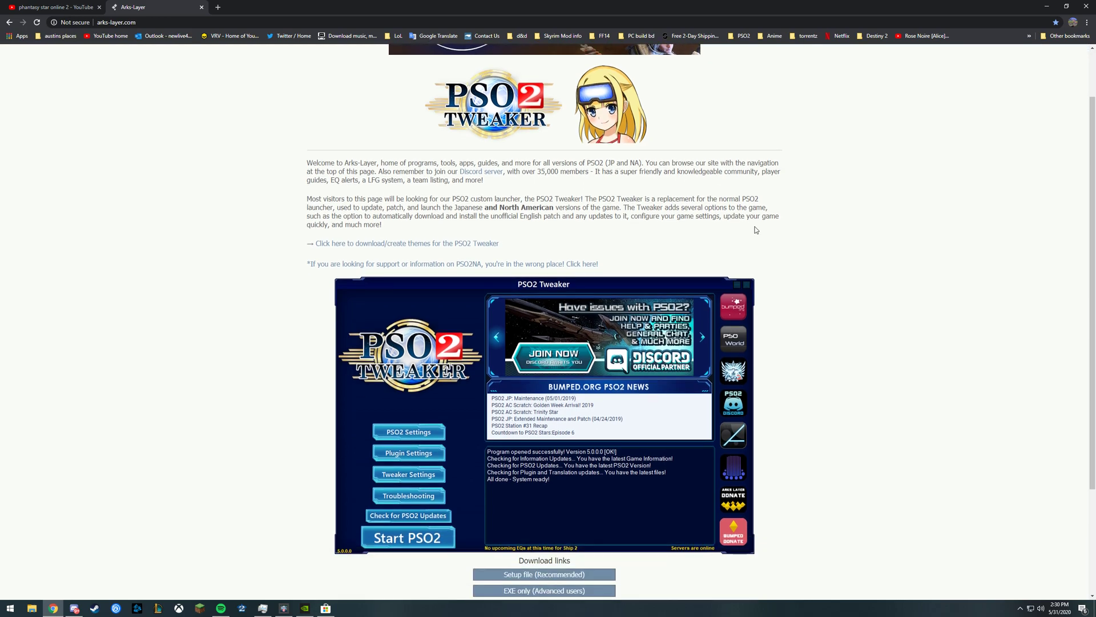
{"action": "scroll", "coordinate": [548, 343], "scroll_direction": "down", "scroll_amount": 5}
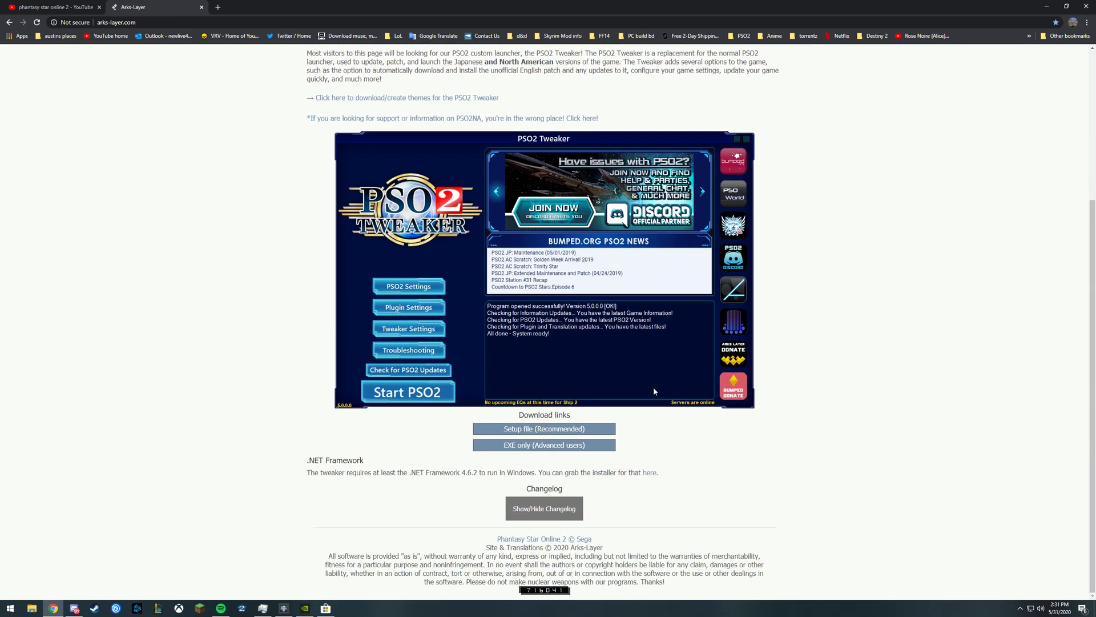
{"action": "scroll", "coordinate": [856, 293], "scroll_direction": "up", "scroll_amount": 1}
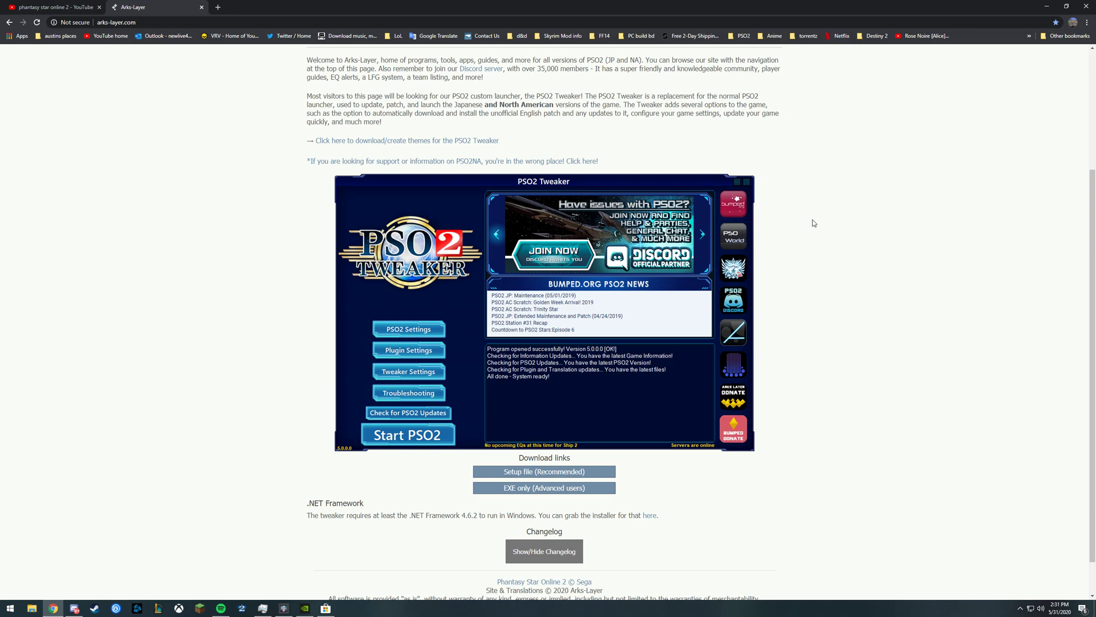
{"action": "left_click", "coordinate": [243, 610]}
{"action": "key", "text": "alt+y"}
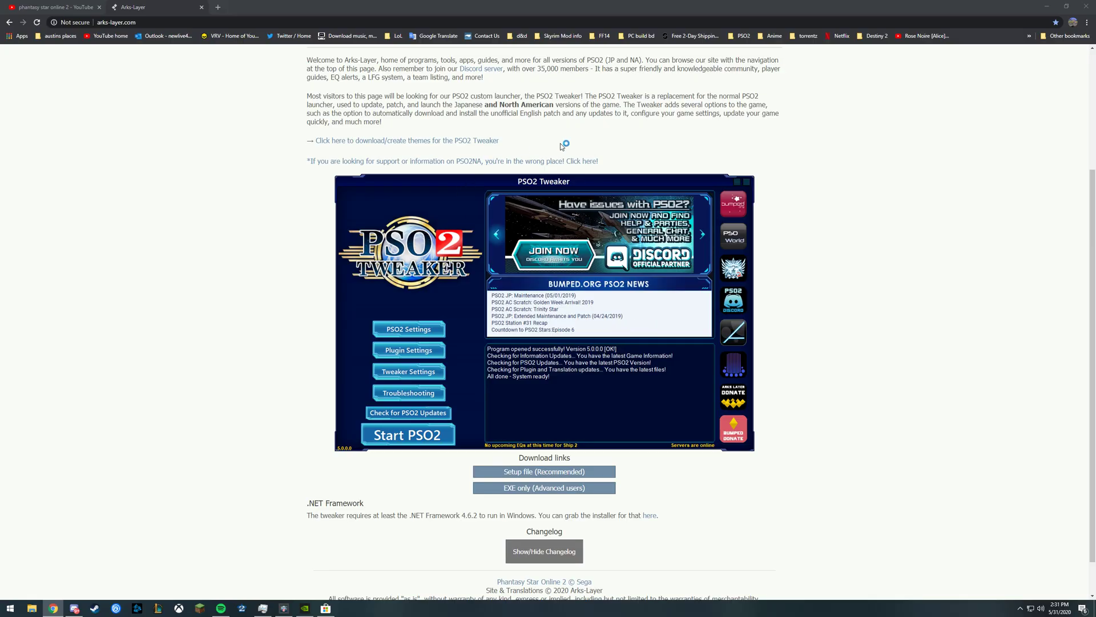
Close the already-running Tweaker copy, dismiss the pso2launcher prompt, and shift the window left
{"action": "left_click", "coordinate": [142, 159]}
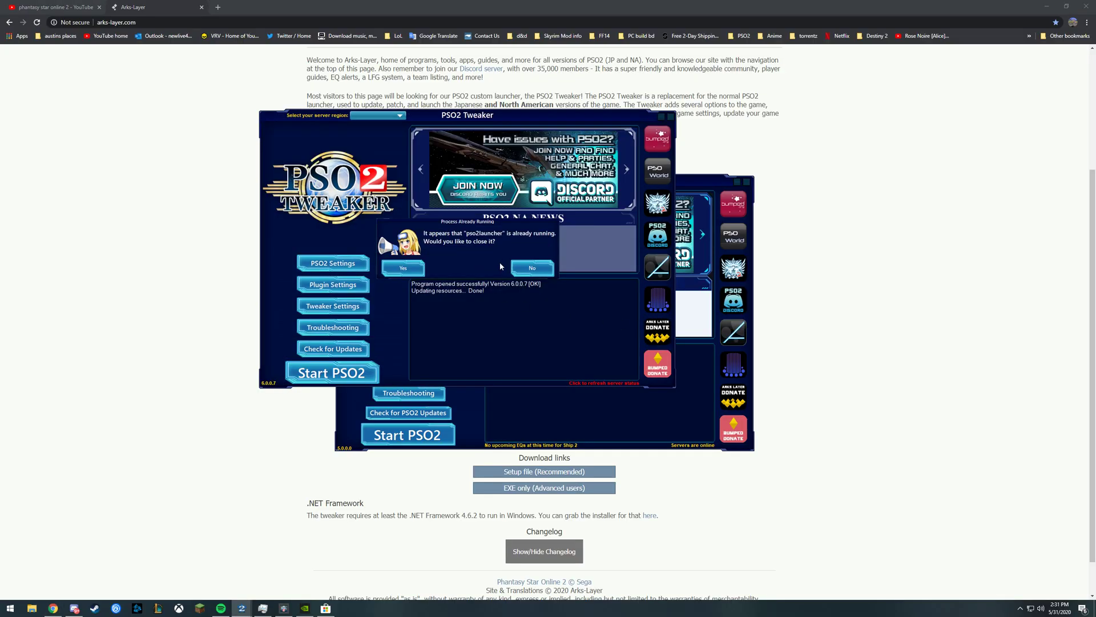
{"action": "left_click", "coordinate": [409, 269]}
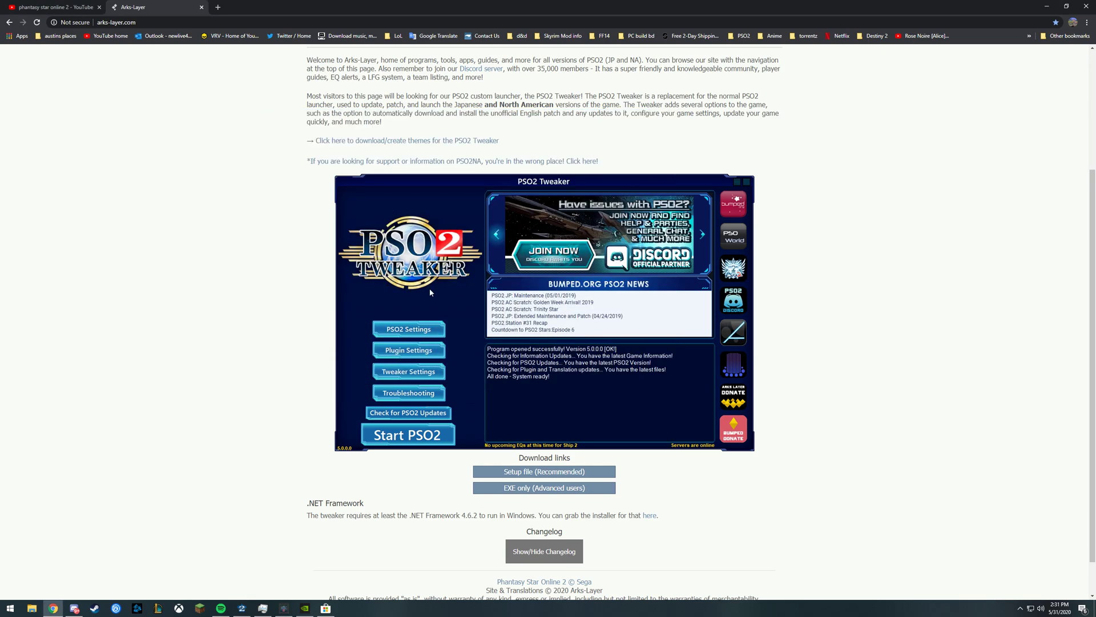
{"action": "left_click_drag", "start_coordinate": [424, 118], "coordinate": [371, 115]}
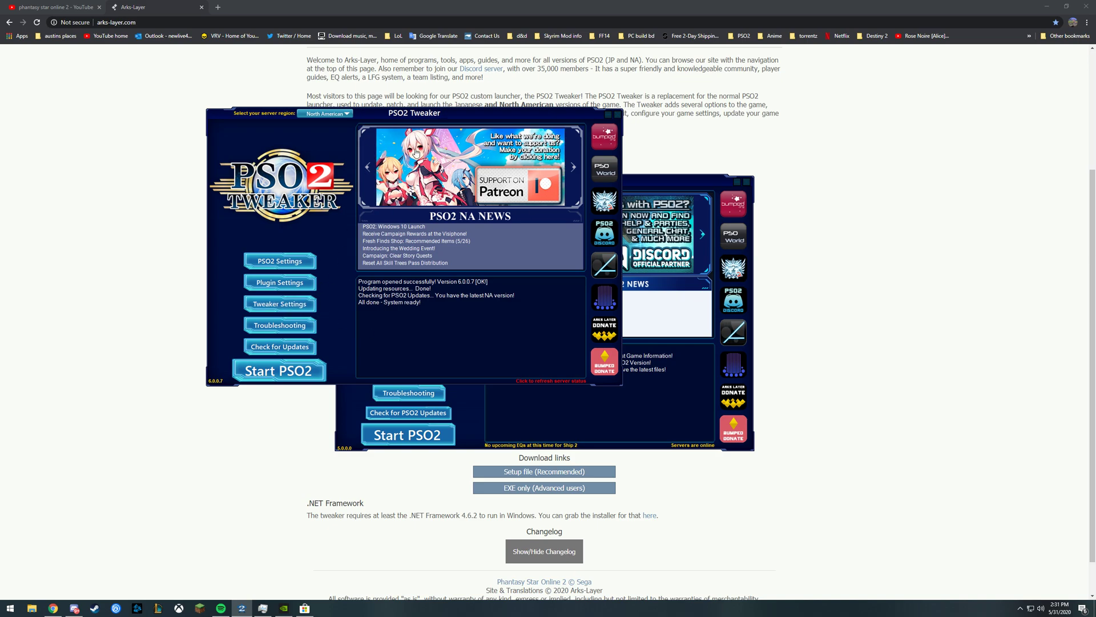
Bring up the Troubleshooting Menu and reposition its window up and to the right
{"action": "left_click", "coordinate": [292, 326]}
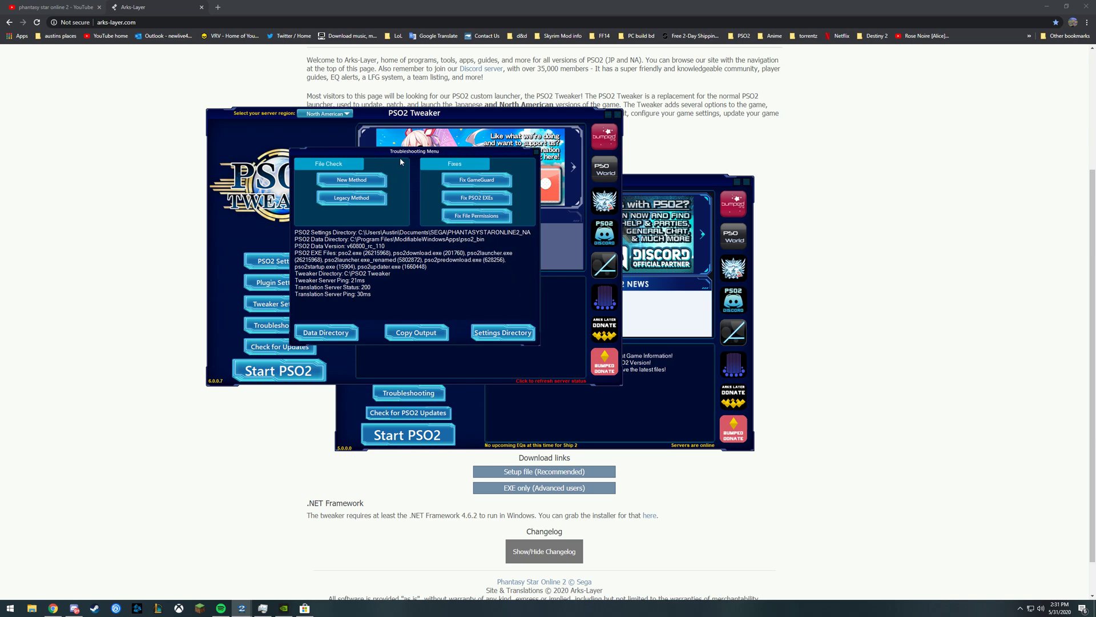
{"action": "left_click_drag", "start_coordinate": [401, 153], "coordinate": [431, 184]}
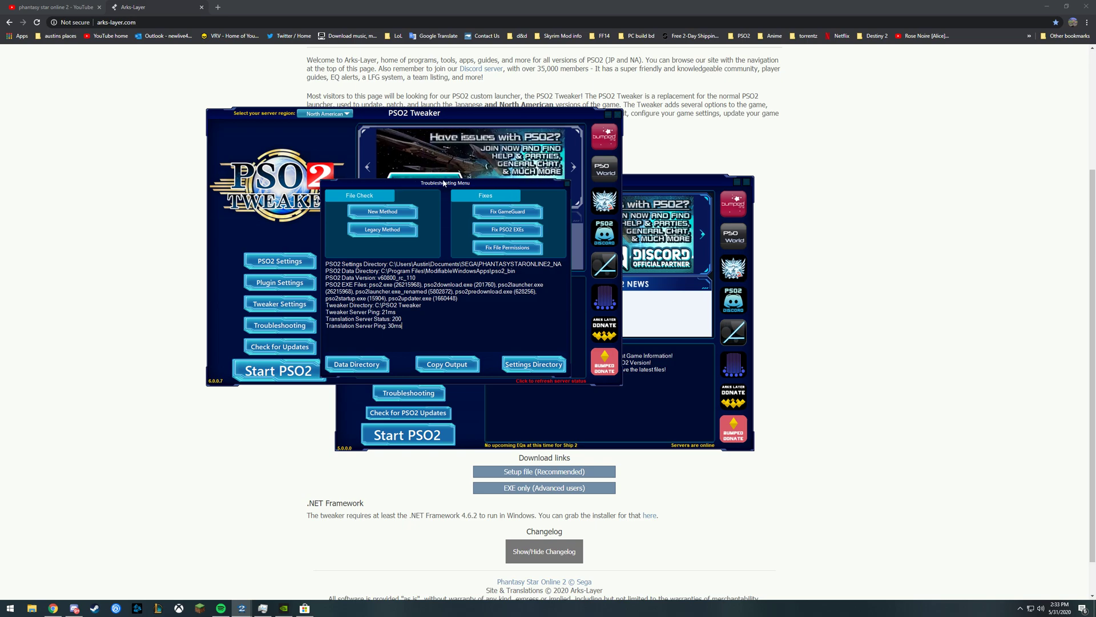
{"action": "left_click_drag", "start_coordinate": [445, 184], "coordinate": [462, 130]}
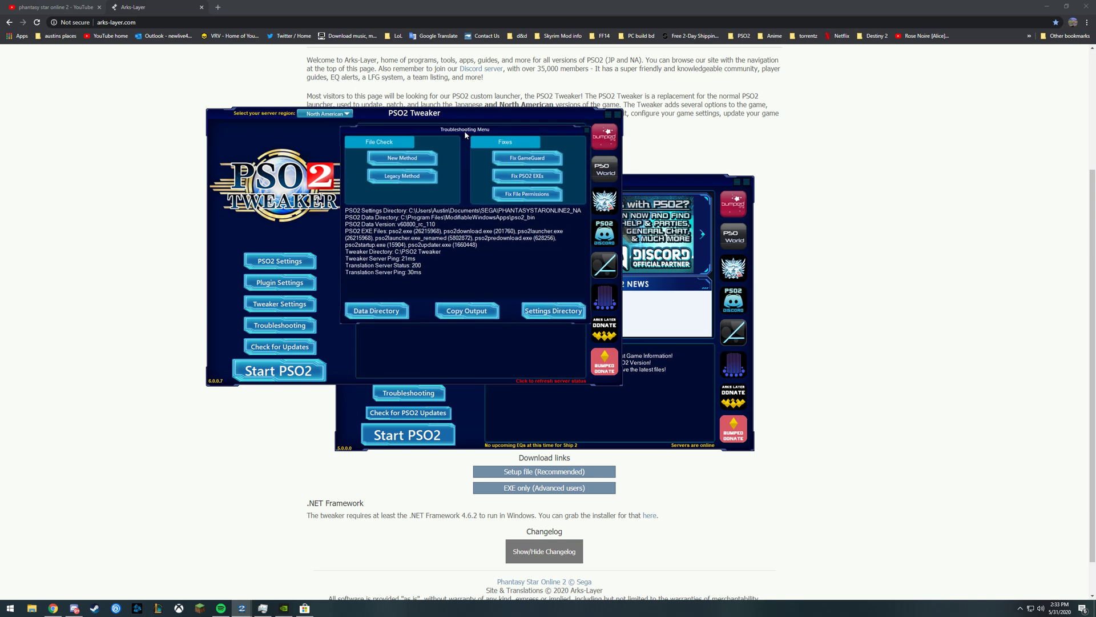